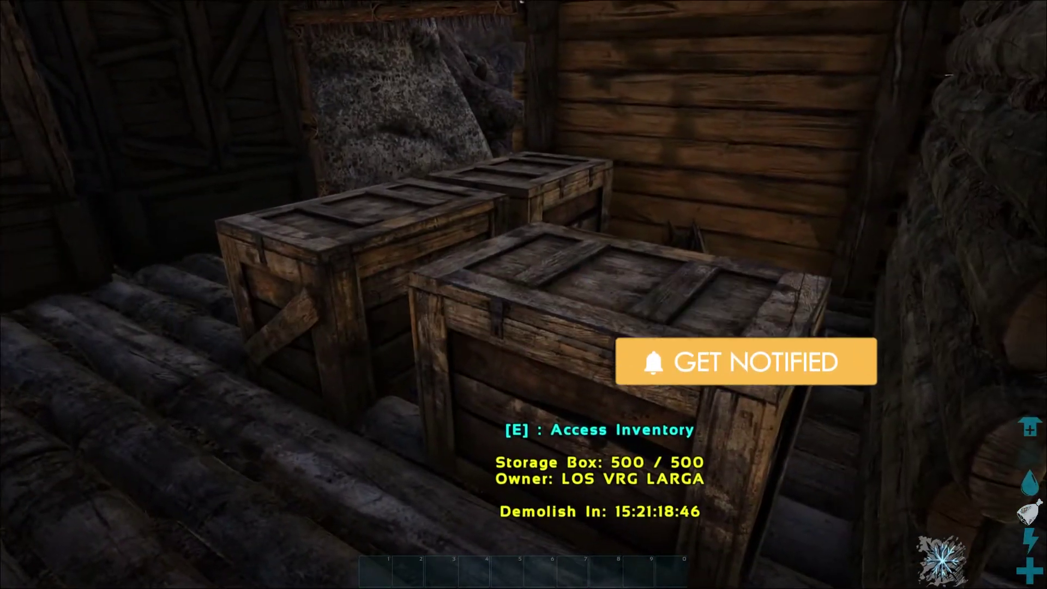
- Open the storage box and move Santiago's Axe Skin into it
{"action": "key", "text": "e"}
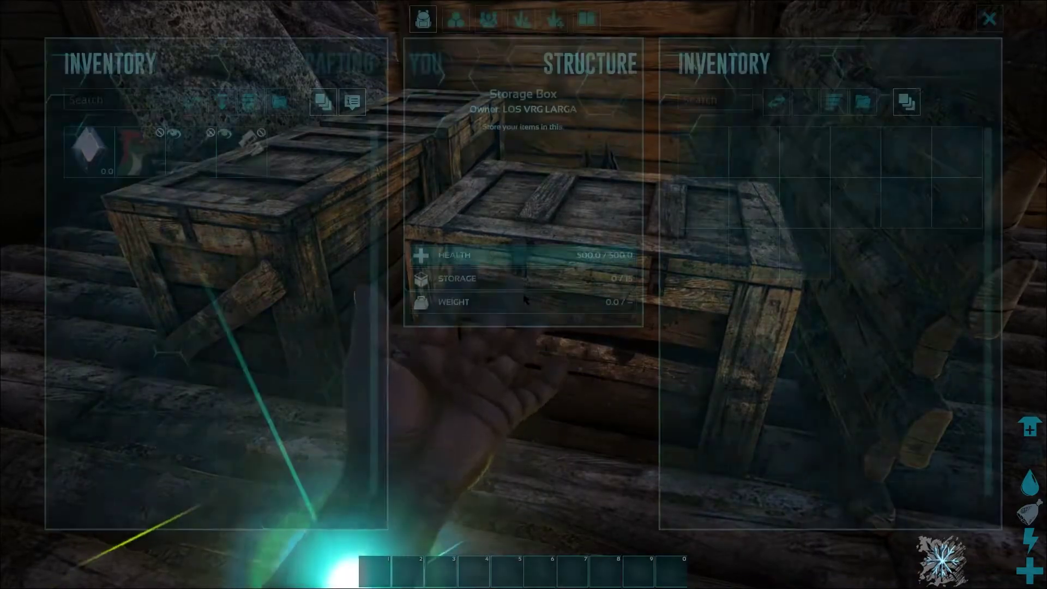
{"action": "key", "text": "Escape"}
{"action": "key", "text": "e"}
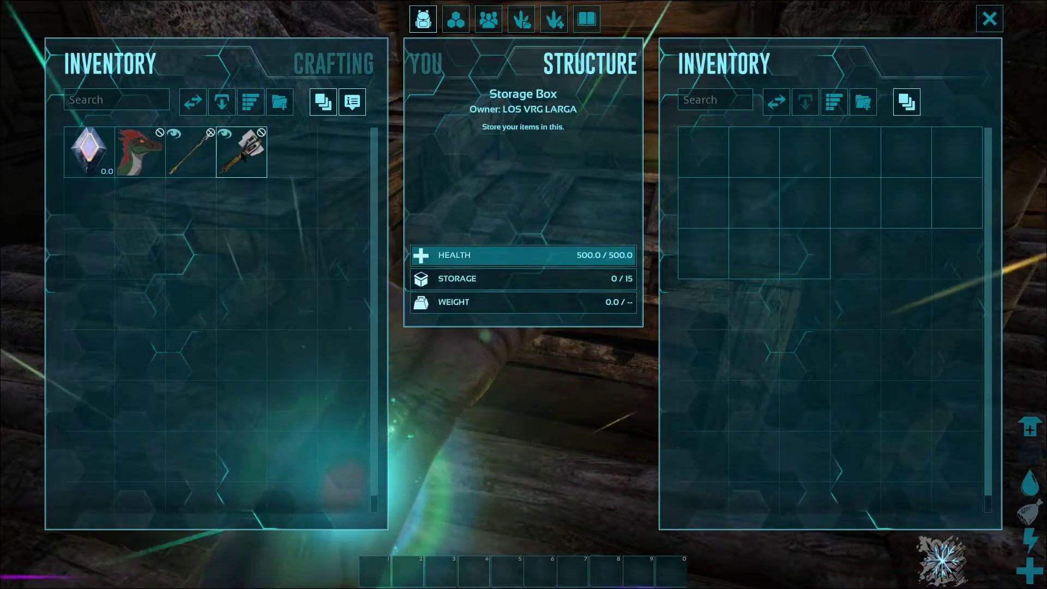
{"action": "mouse_move", "coordinate": [243, 156]}
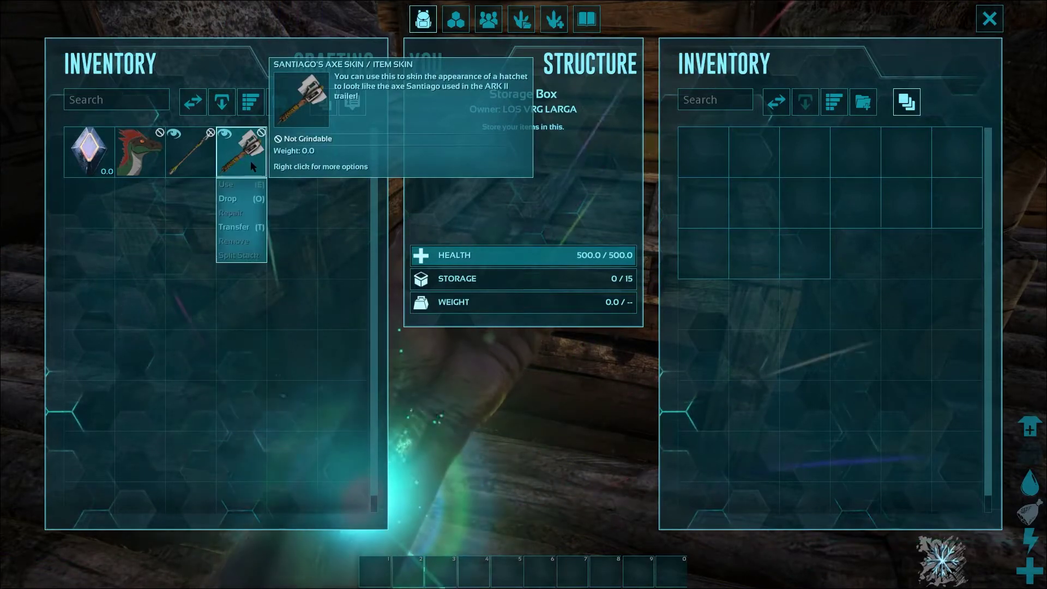
{"action": "key", "text": "t"}
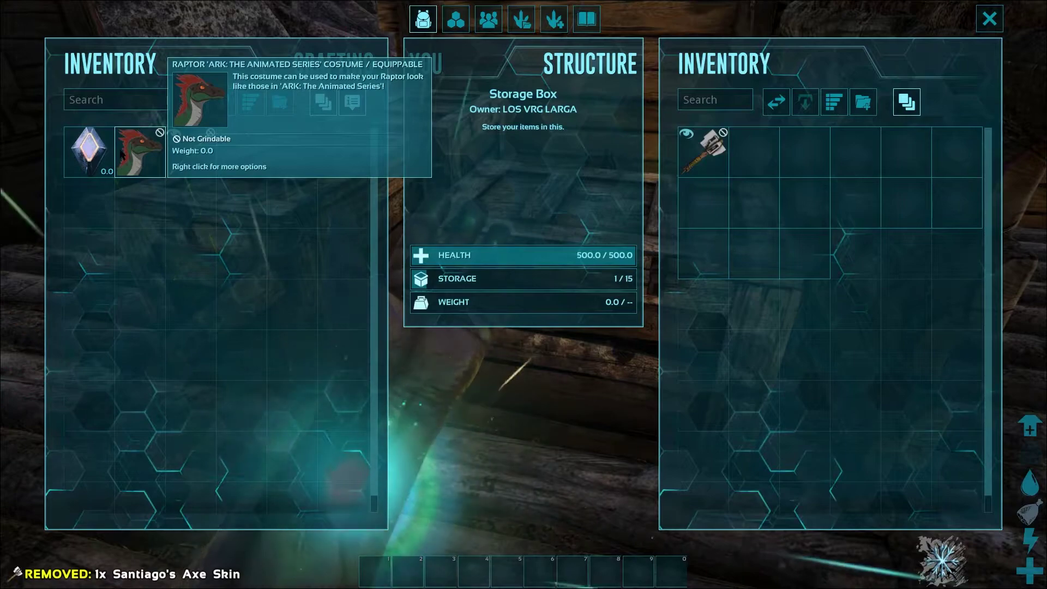
- Move the raptor costume into the storage box and start scrolling GameUserSettings.ini
{"action": "key", "text": "t"}
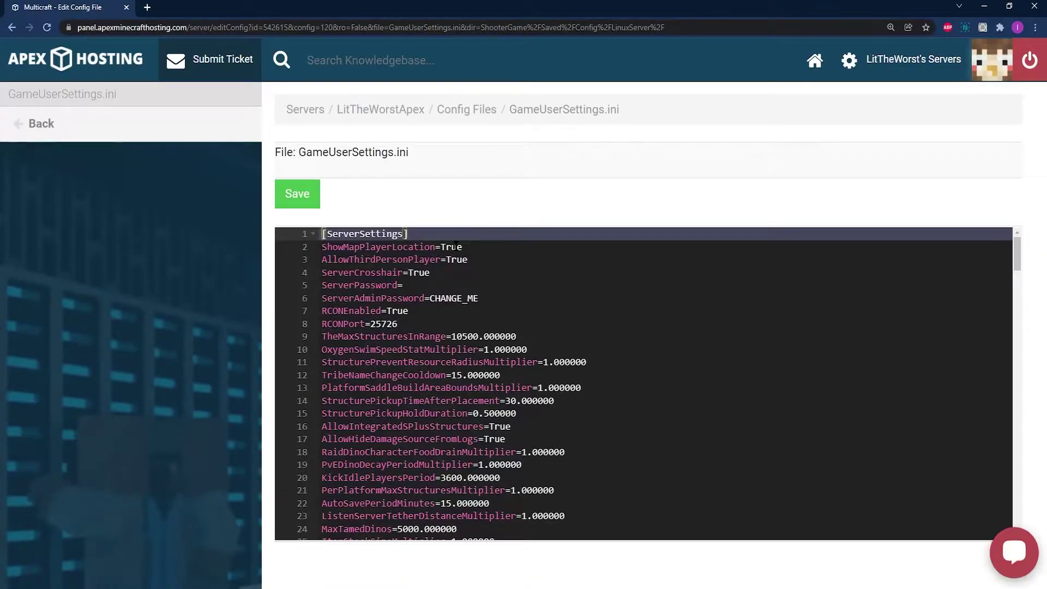
{"action": "scroll", "coordinate": [454, 247], "scroll_direction": "down", "scroll_amount": 4}
{"action": "scroll", "coordinate": [455, 246], "scroll_direction": "down", "scroll_amount": 10}
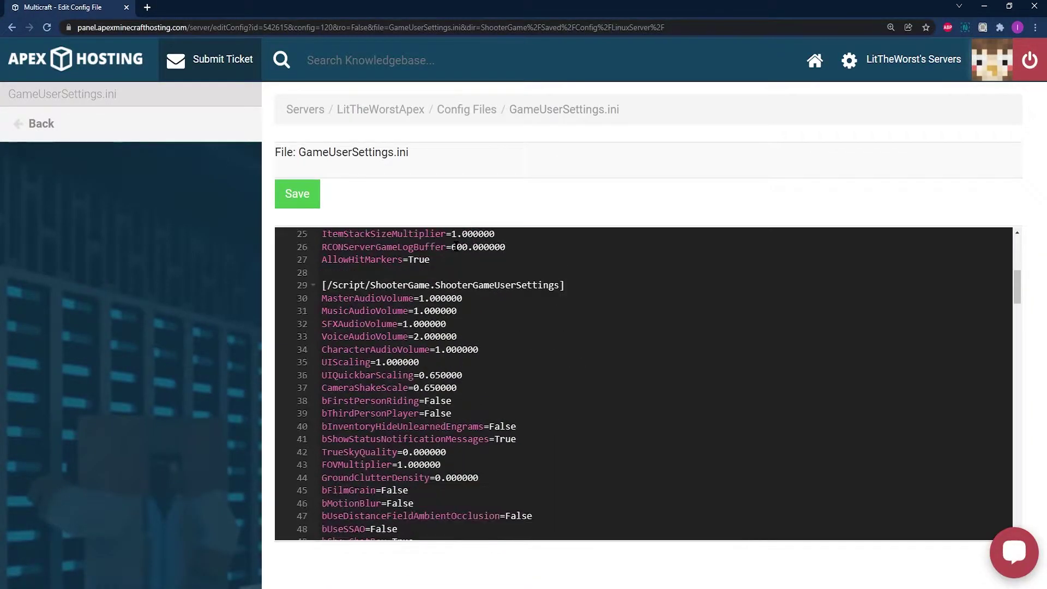
- Scroll through GameUserSettings.ini, highlight the ShooterGame folder name, and close the storage box
{"action": "scroll", "coordinate": [455, 246], "scroll_direction": "down", "scroll_amount": 12}
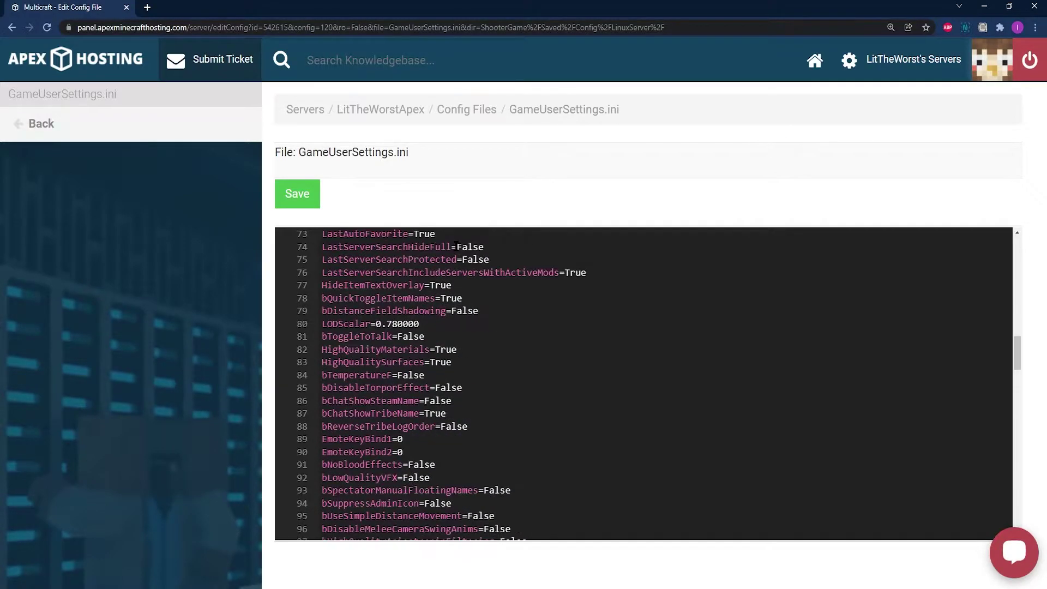
{"action": "scroll", "coordinate": [509, 371], "scroll_direction": "down", "scroll_amount": 14}
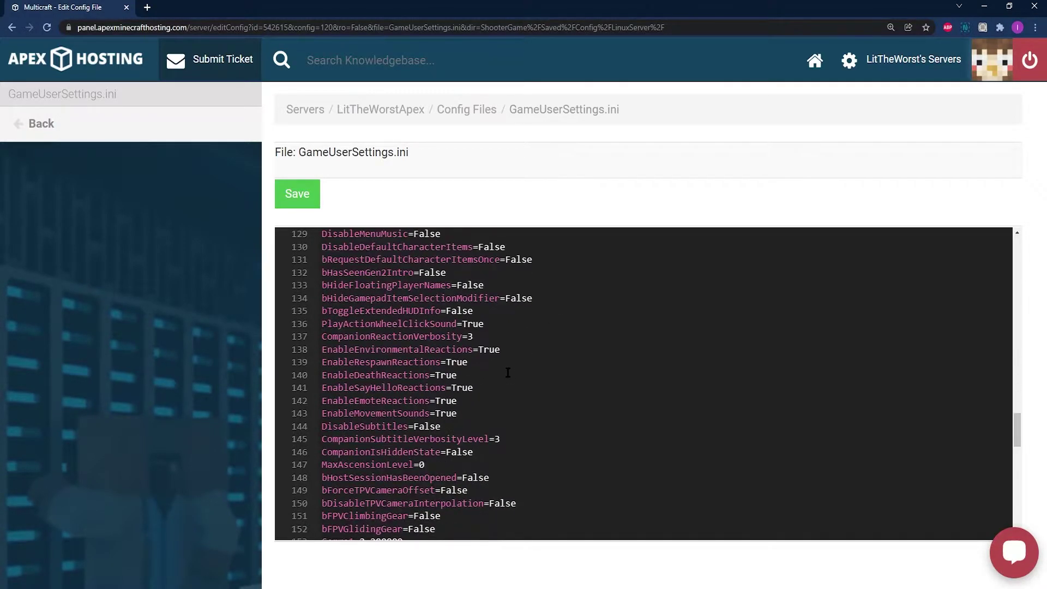
{"action": "scroll", "coordinate": [832, 380], "scroll_direction": "down", "scroll_amount": 3}
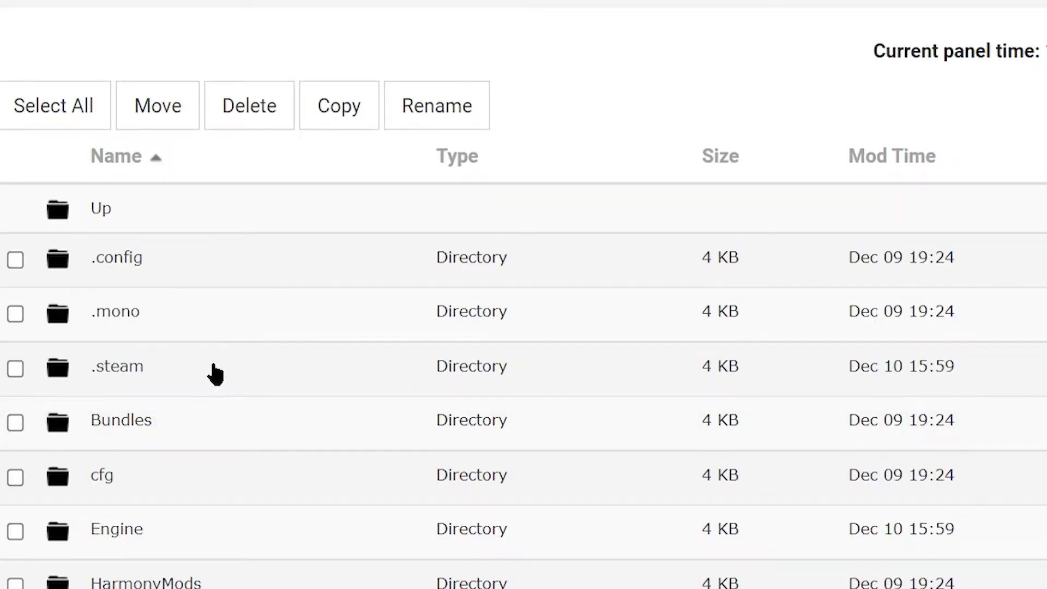
{"action": "scroll", "coordinate": [216, 374], "scroll_direction": "down", "scroll_amount": 7}
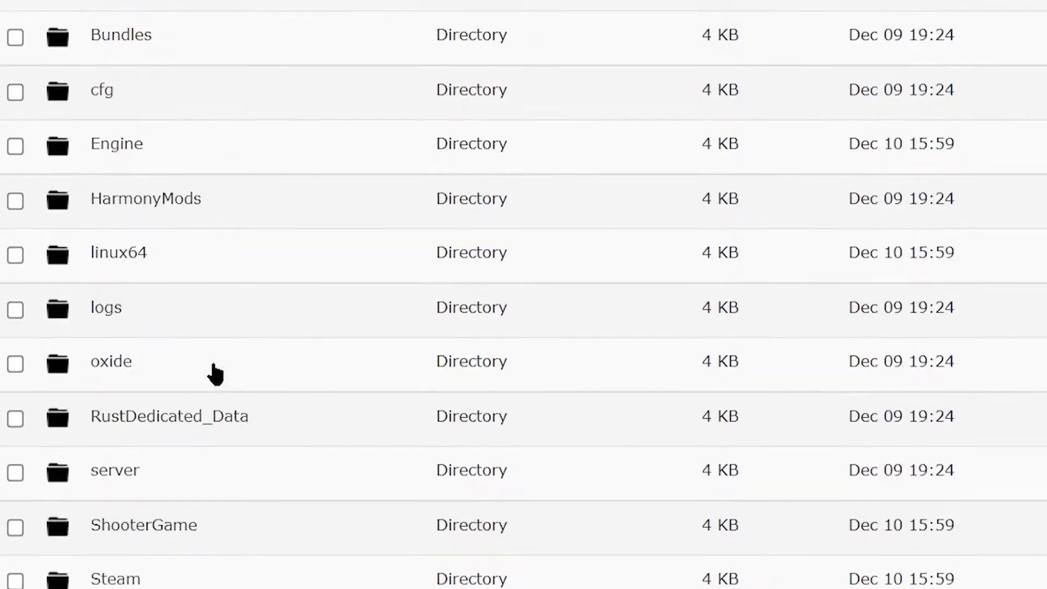
{"action": "left_click_drag", "start_coordinate": [207, 525], "coordinate": [91, 523]}
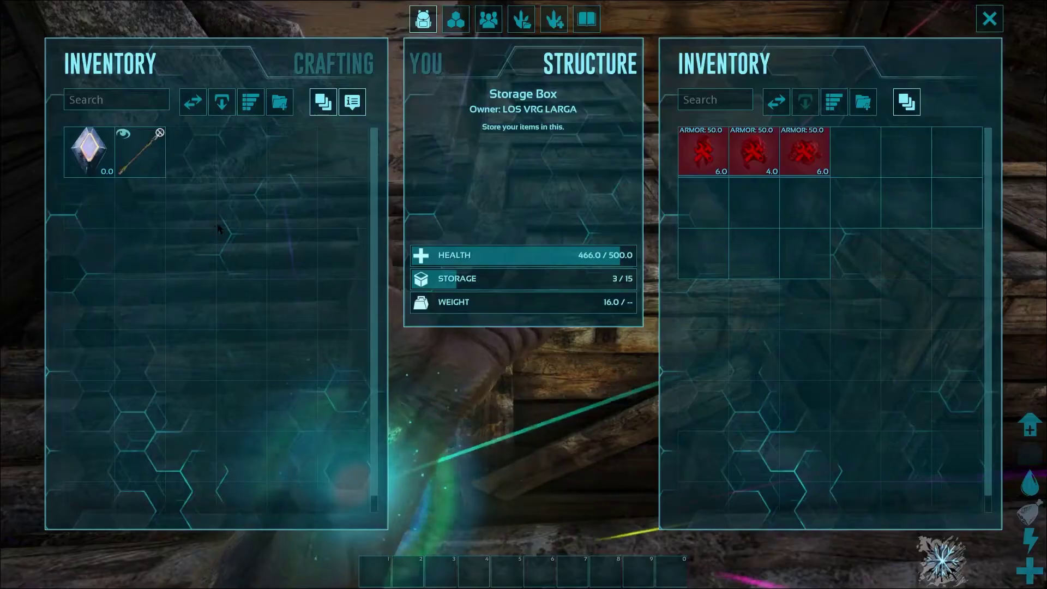
{"action": "key", "text": "Escape"}
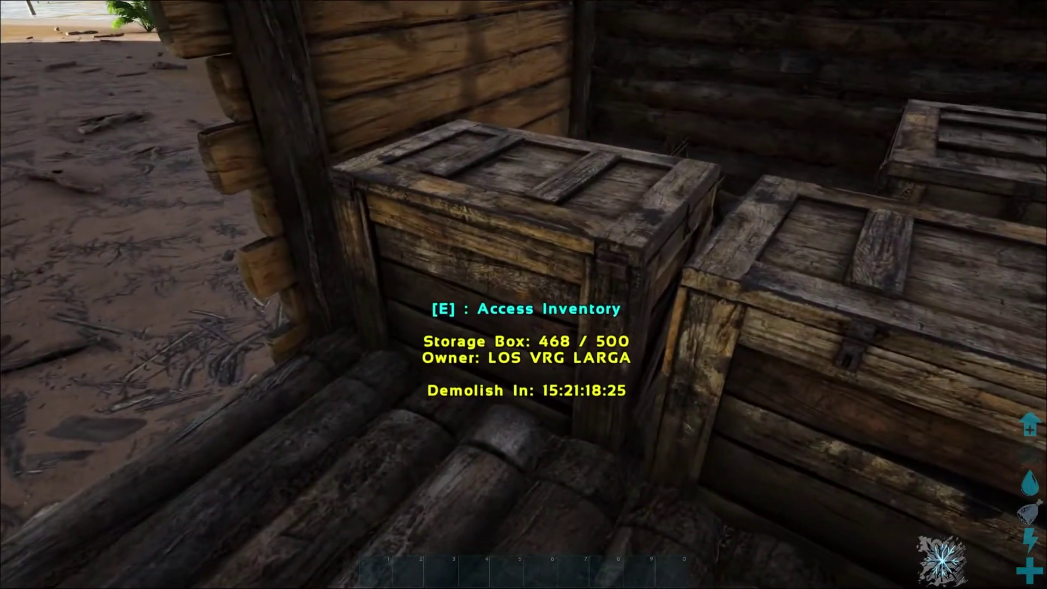
{"action": "key", "text": "e"}
{"action": "key", "text": "Escape"}
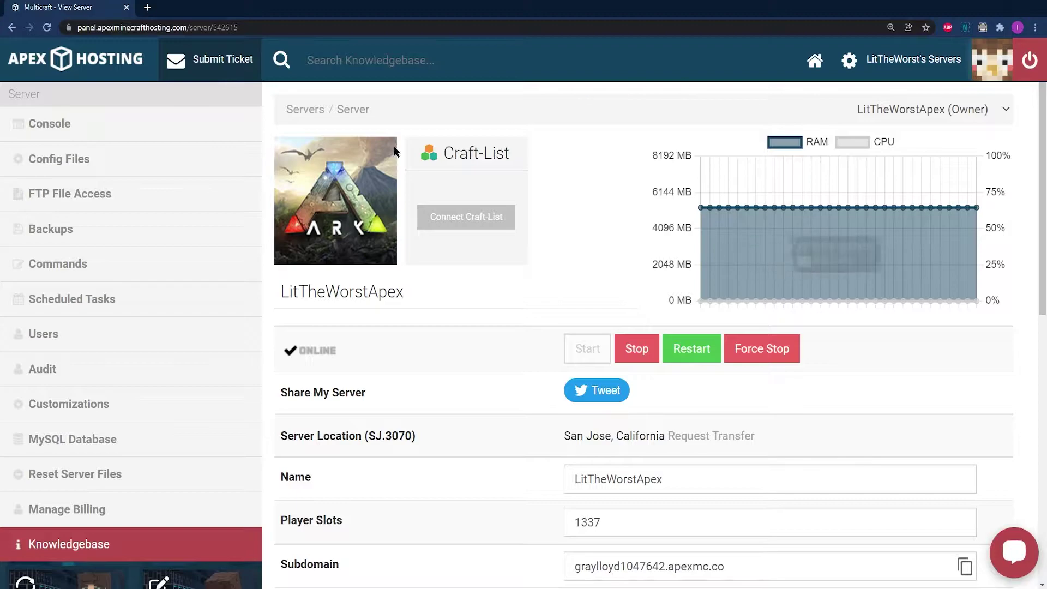
- Stop the ARK server with the red Stop button and wait for it to show OFFLINE
{"action": "left_click", "coordinate": [637, 354]}
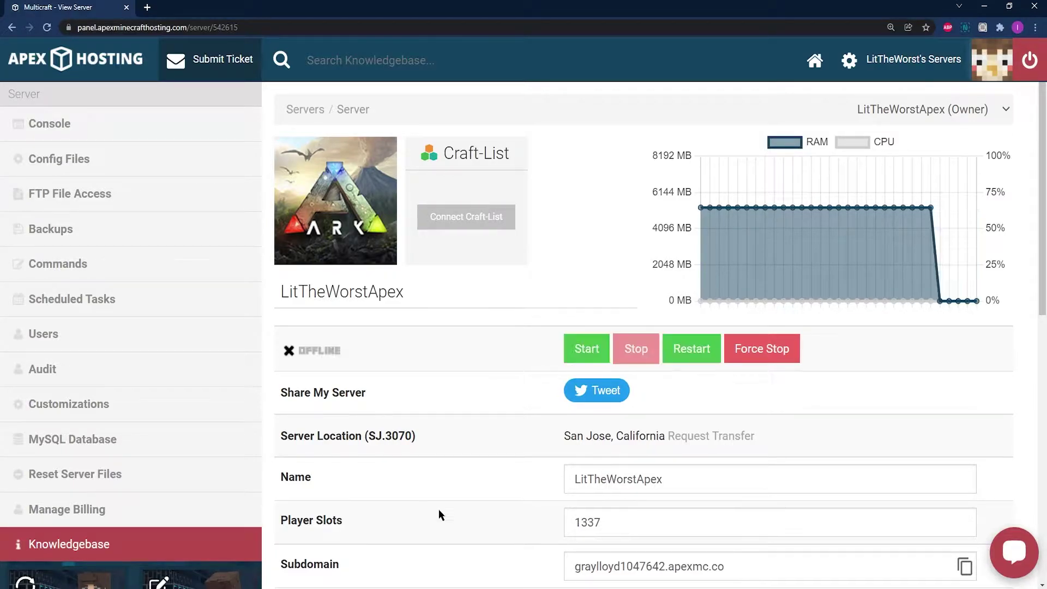
{"action": "scroll", "coordinate": [409, 378], "scroll_direction": "down", "scroll_amount": 4}
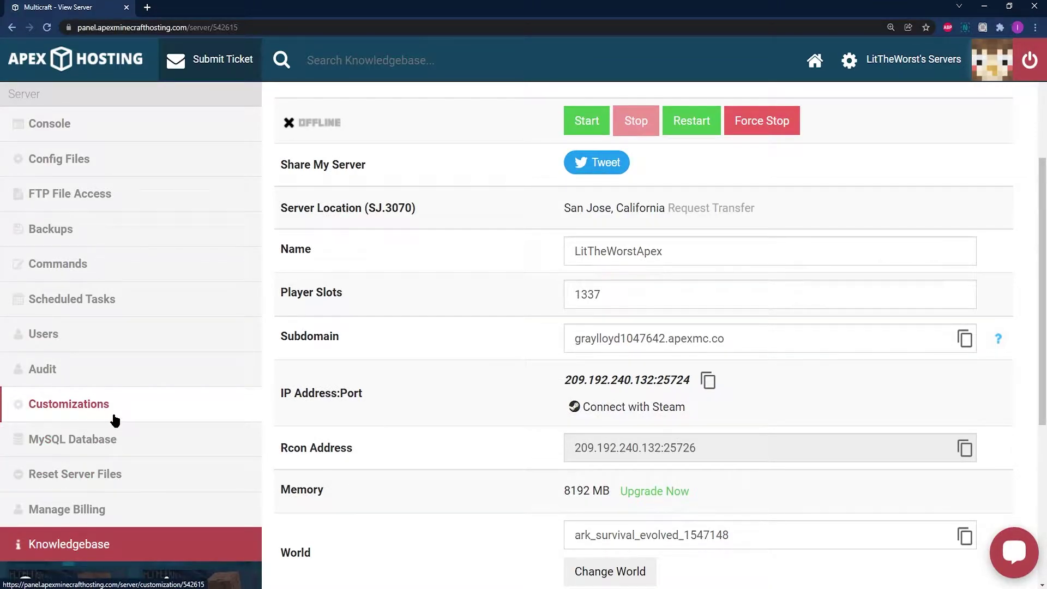
- In Customizations, tick the Whitelist checkbox to enable the server whitelist
{"action": "left_click", "coordinate": [59, 416]}
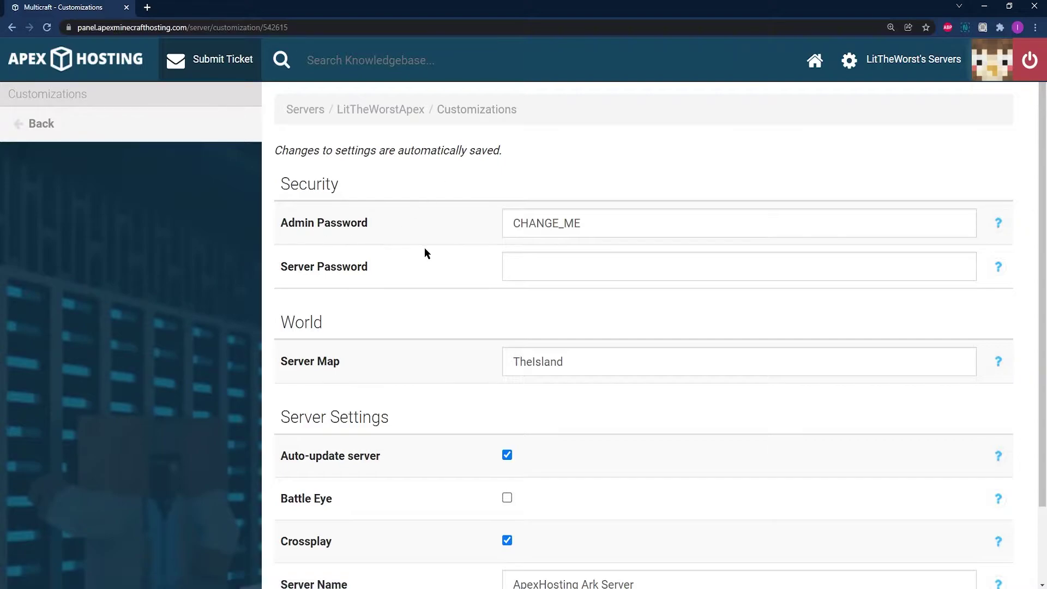
{"action": "scroll", "coordinate": [436, 251], "scroll_direction": "down", "scroll_amount": 1}
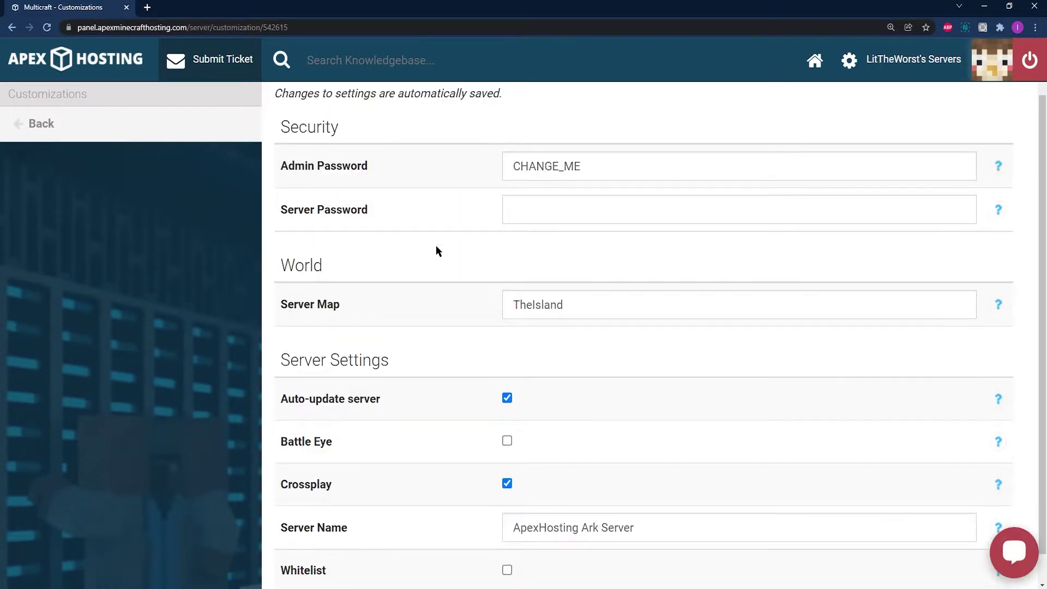
{"action": "scroll", "coordinate": [437, 251], "scroll_direction": "down", "scroll_amount": 1}
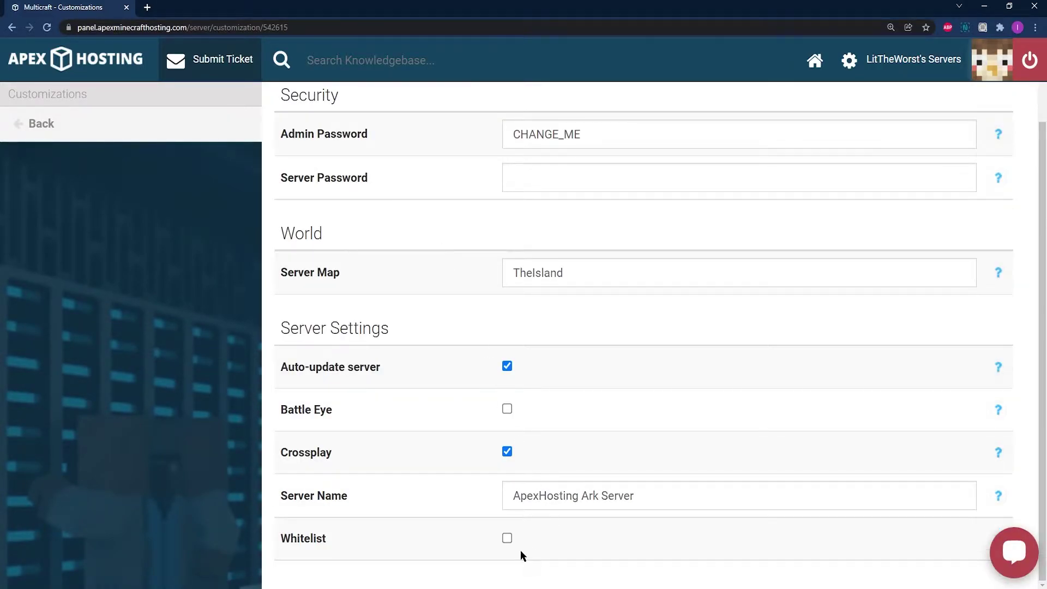
{"action": "left_click_drag", "start_coordinate": [448, 539], "coordinate": [284, 548]}
{"action": "left_click", "coordinate": [324, 537]}
{"action": "left_click", "coordinate": [506, 539]}
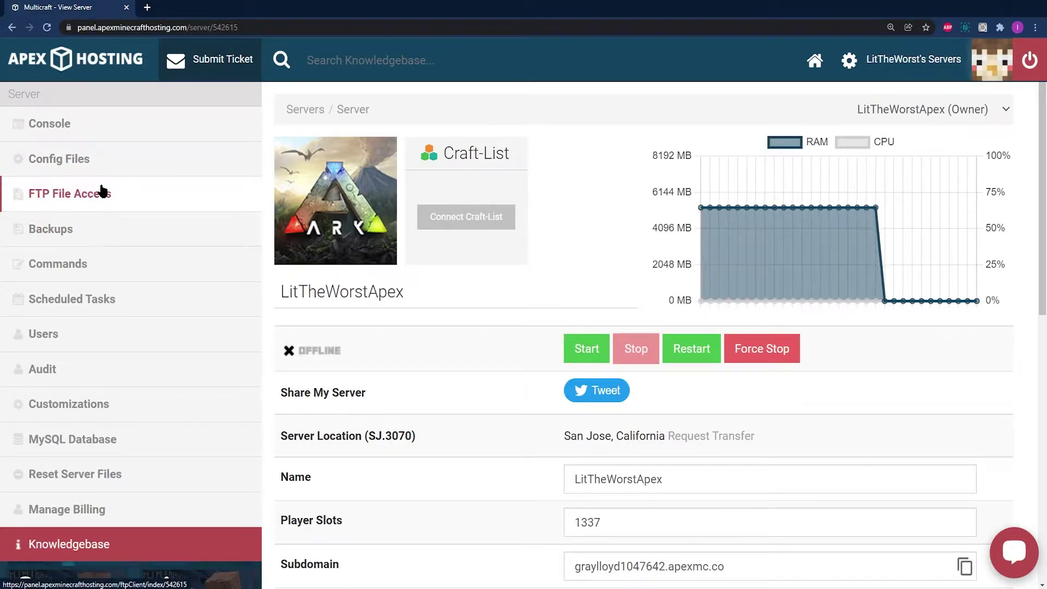
- Log in to FTP File Access using the saved control panel password
{"action": "left_click", "coordinate": [46, 205]}
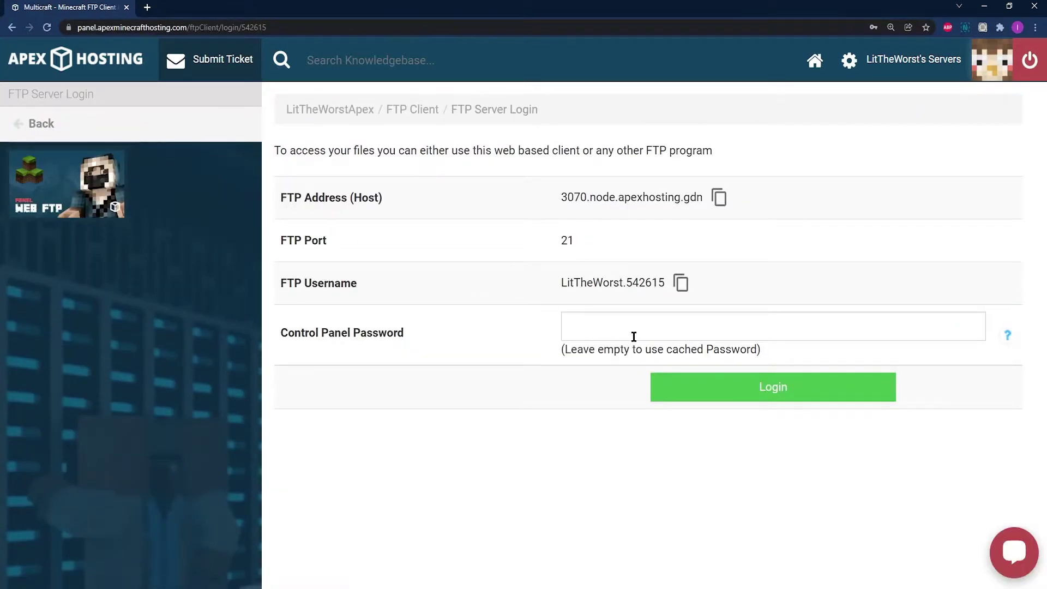
{"action": "left_click", "coordinate": [633, 336]}
{"action": "left_click", "coordinate": [619, 367]}
{"action": "left_click", "coordinate": [690, 387]}
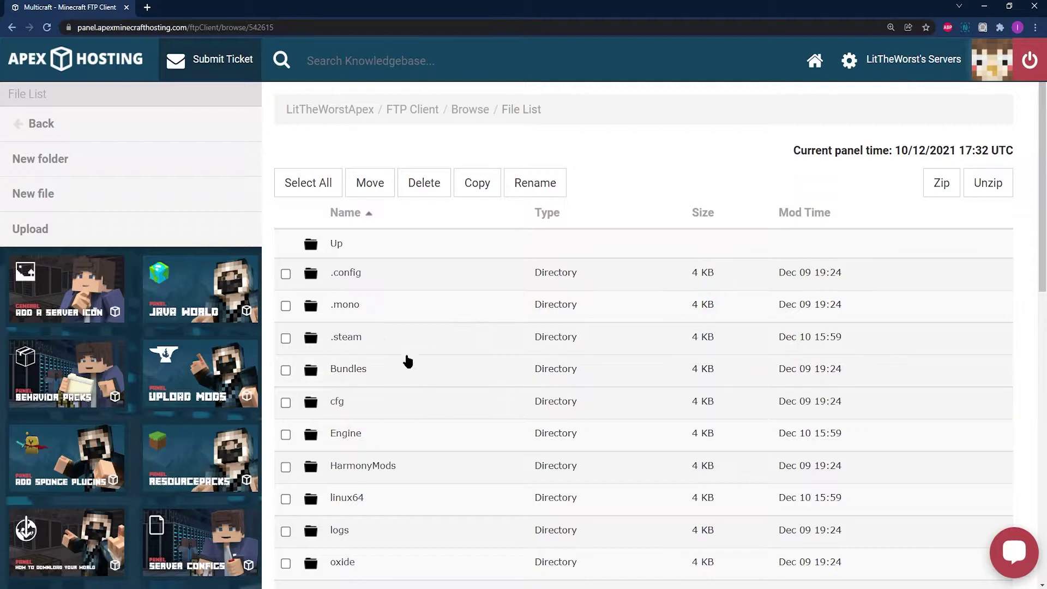
- Open the ShooterGame folder and then its Binaries folder in the server file list
{"action": "scroll", "coordinate": [403, 341], "scroll_direction": "down", "scroll_amount": 4}
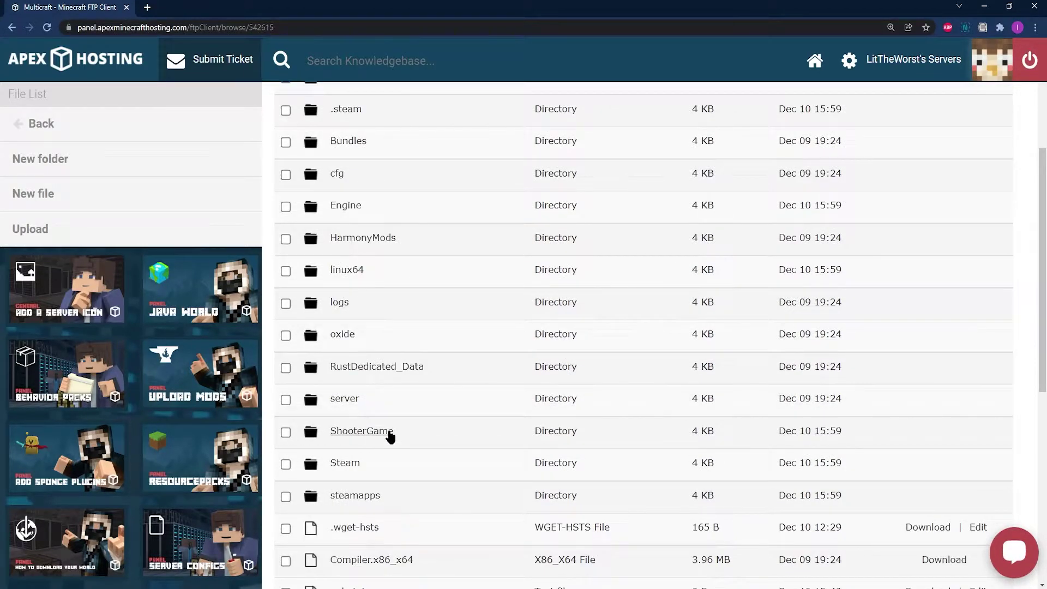
{"action": "left_click_drag", "start_coordinate": [398, 432], "coordinate": [331, 434]}
{"action": "left_click", "coordinate": [331, 434]}
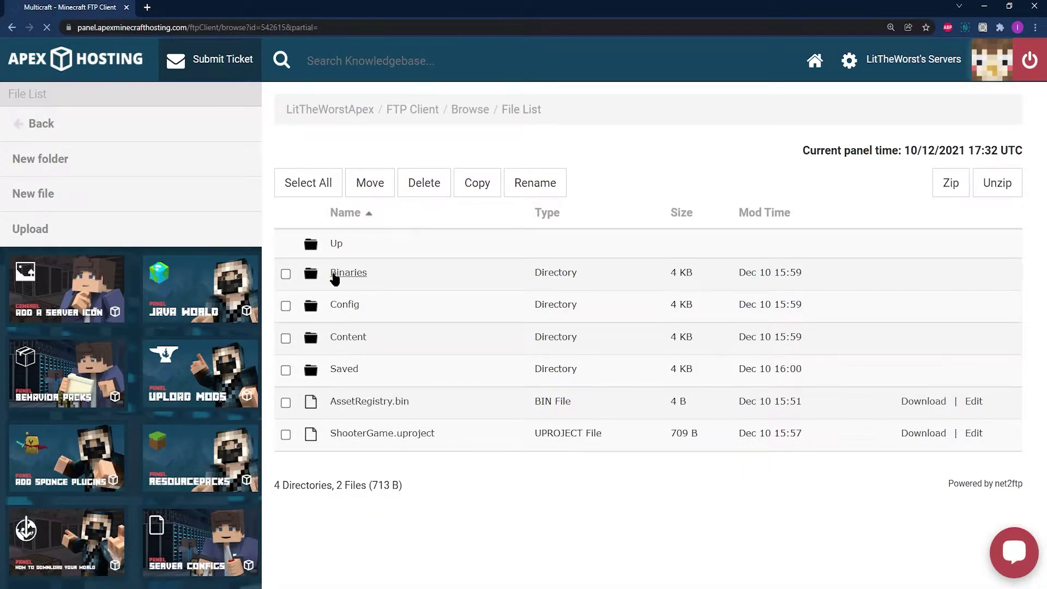
{"action": "left_click", "coordinate": [334, 275]}
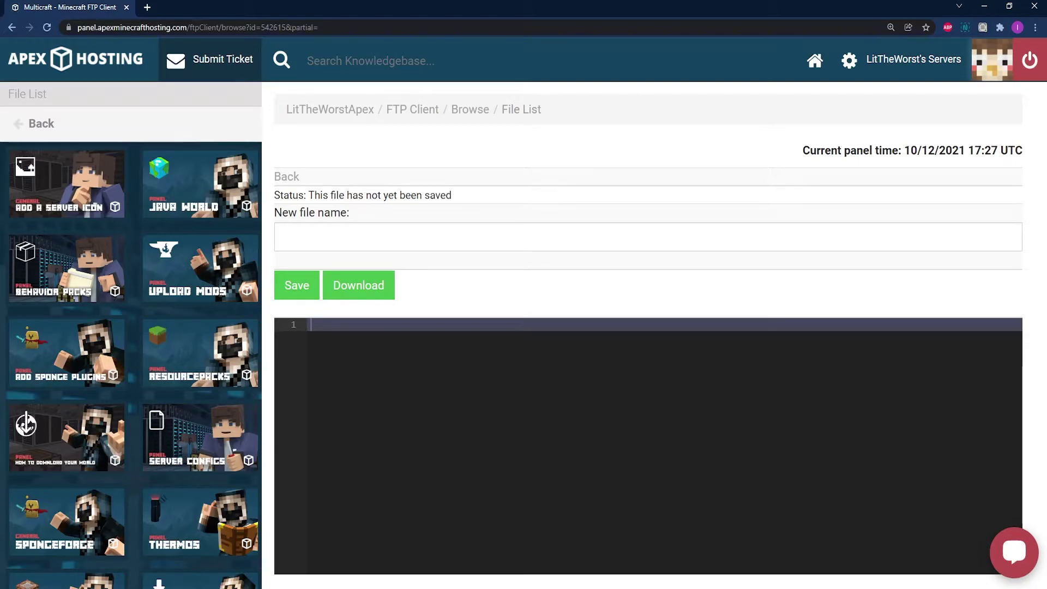
- Enter PlayersExclusiveJoinList.txt as the new file's name
{"action": "left_click", "coordinate": [368, 226]}
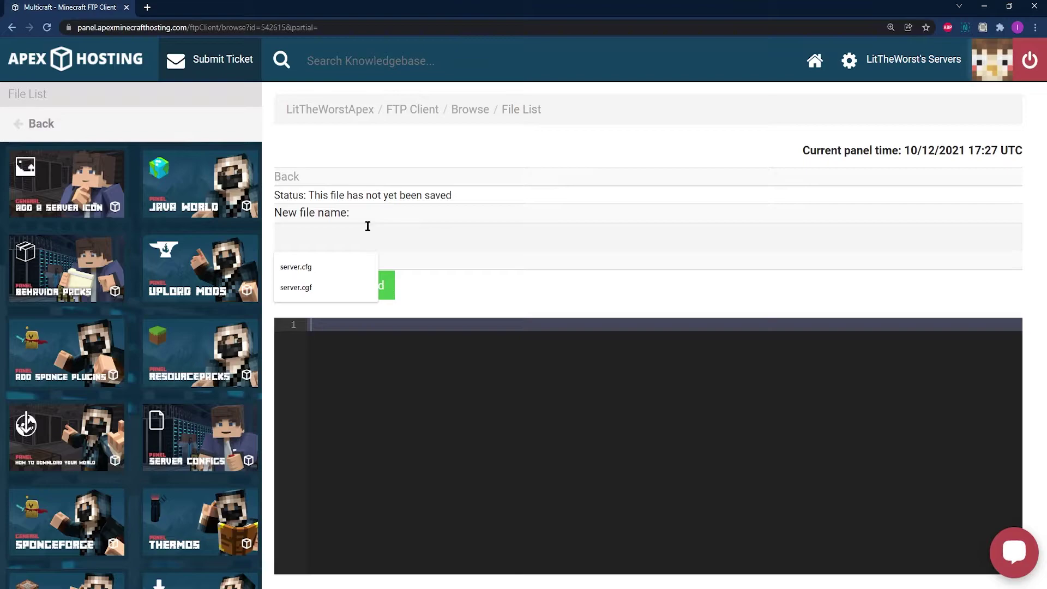
{"action": "type", "text": "PlayersExclusive"}
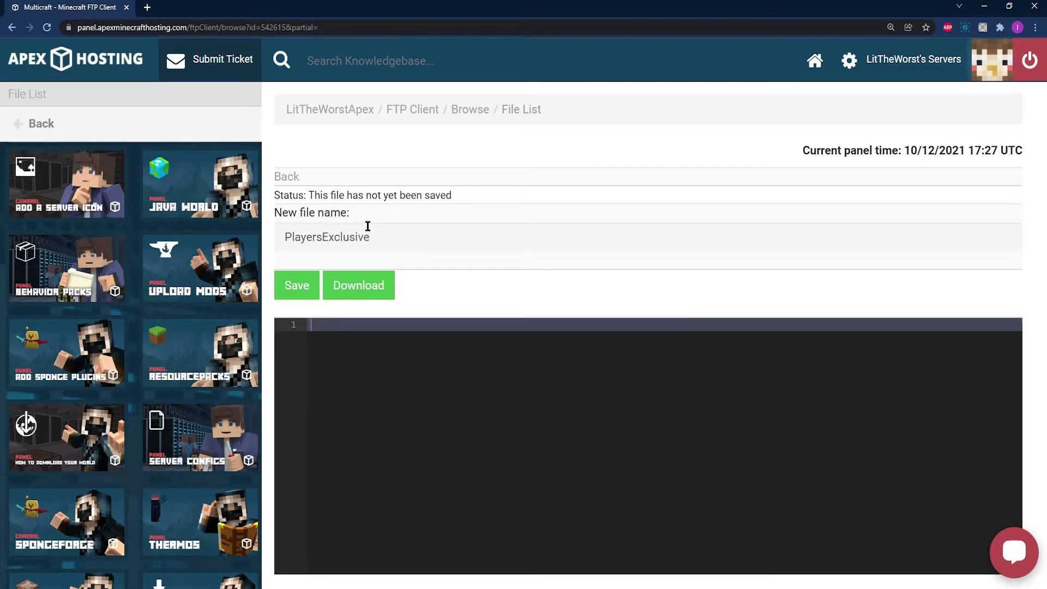
{"action": "type", "text": "JoinList.txt"}
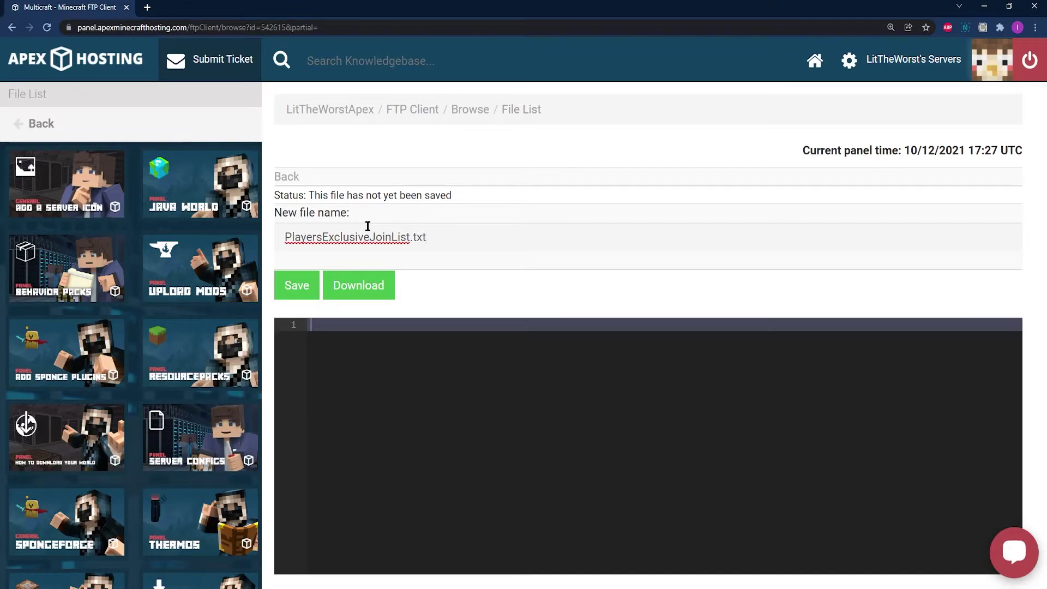
- Save the empty PlayersExclusiveJoinList.txt and go back to the Binaries/Linux file list
{"action": "left_click", "coordinate": [281, 287]}
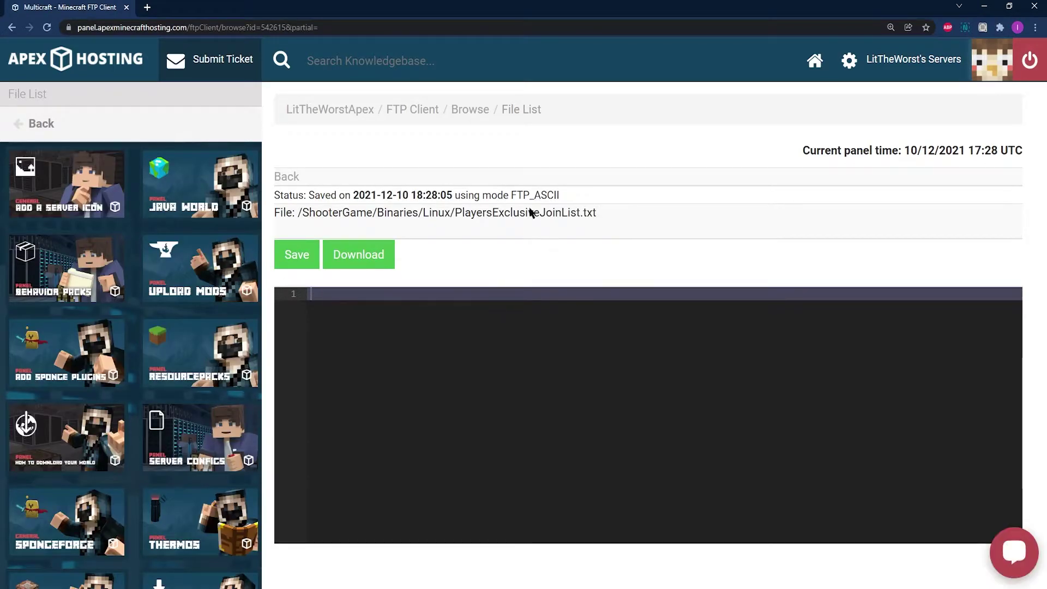
{"action": "left_click", "coordinate": [290, 178]}
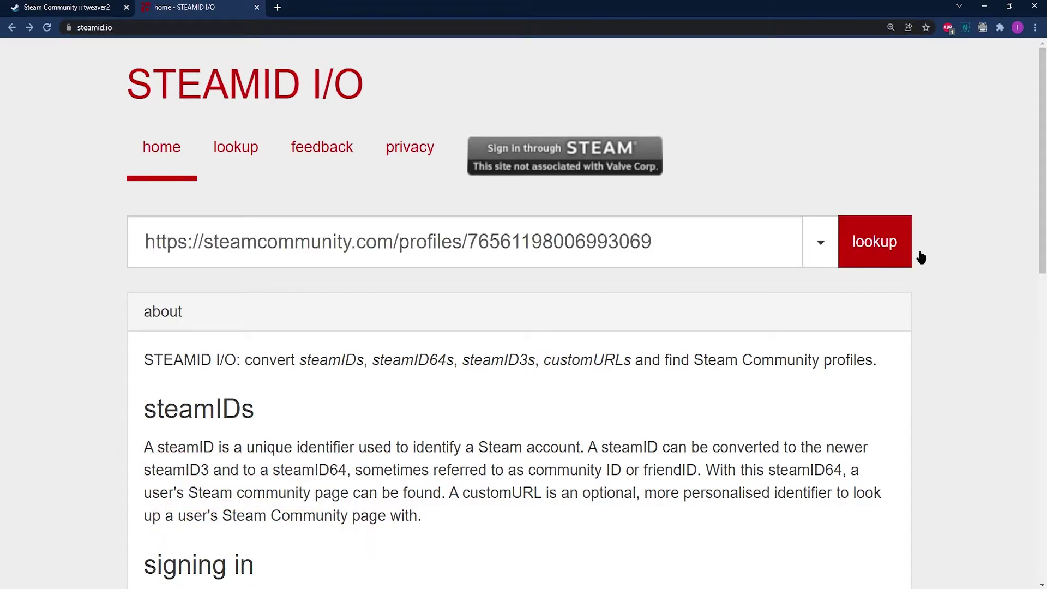
- Look up the pasted Steam profile link on steamid.io and copy its steamID64
{"action": "left_click", "coordinate": [876, 250]}
{"action": "scroll", "coordinate": [399, 311], "scroll_direction": "down", "scroll_amount": 1}
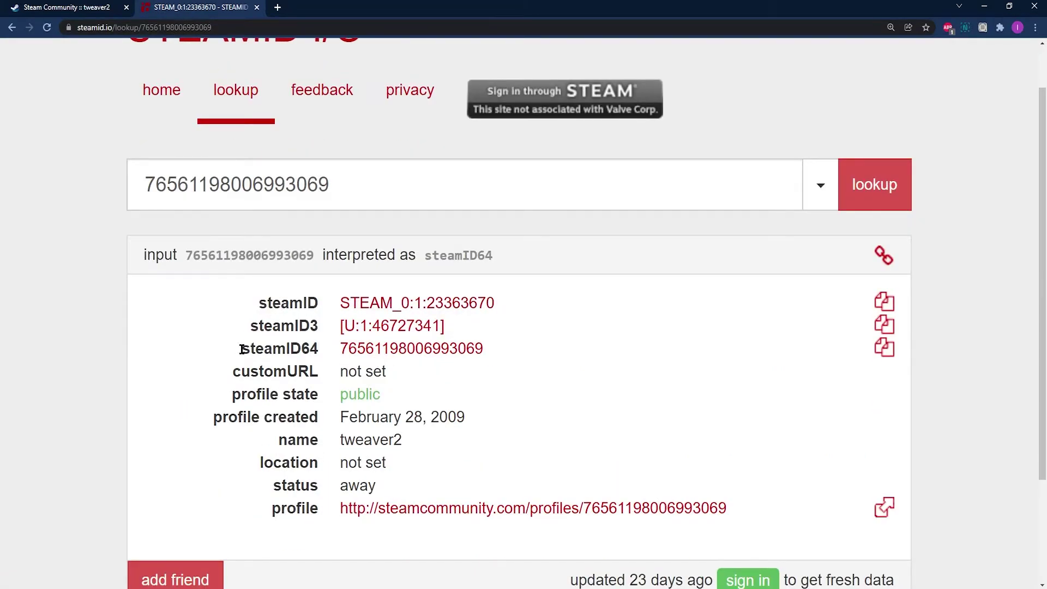
{"action": "left_click_drag", "start_coordinate": [242, 349], "coordinate": [495, 355]}
{"action": "left_click", "coordinate": [326, 350]}
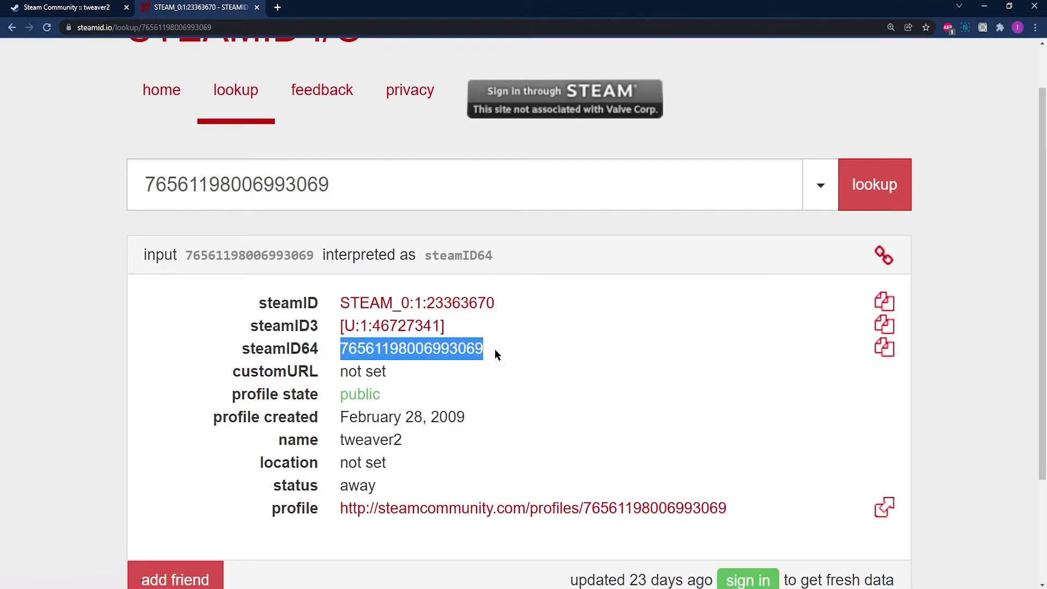
{"action": "left_click", "coordinate": [496, 355]}
{"action": "left_click", "coordinate": [885, 349]}
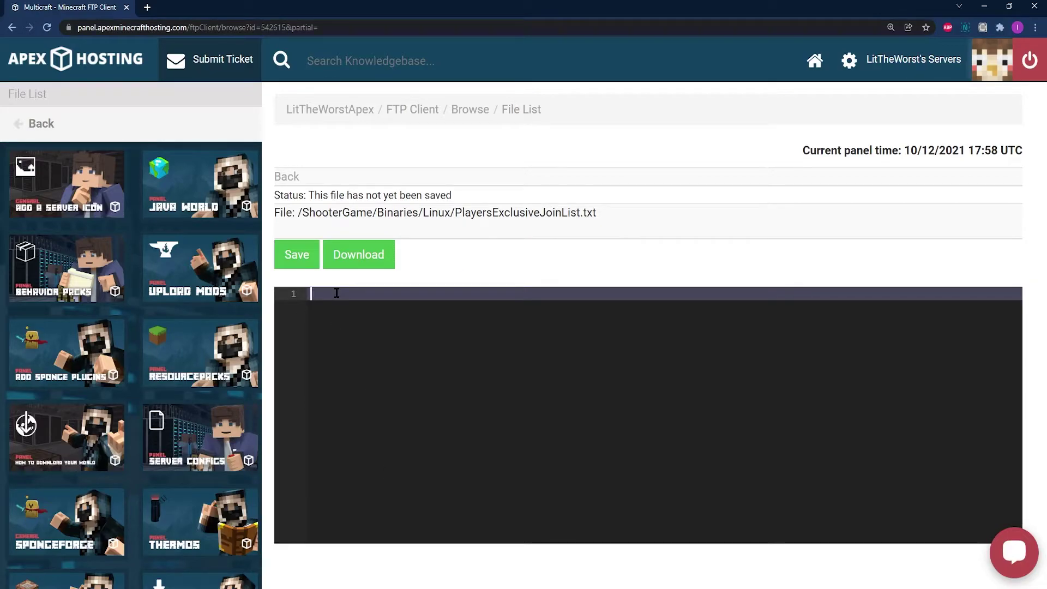
- Paste both steamID64s on separate lines, save the file, and open the server overview
{"action": "key", "text": "ctrl+v"}
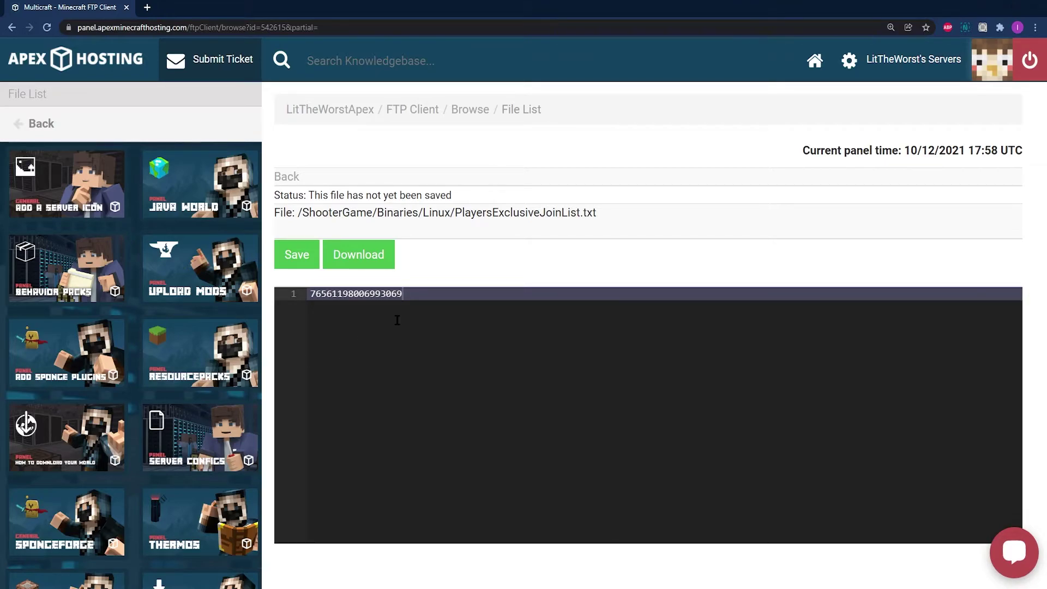
{"action": "key", "text": "Return"}
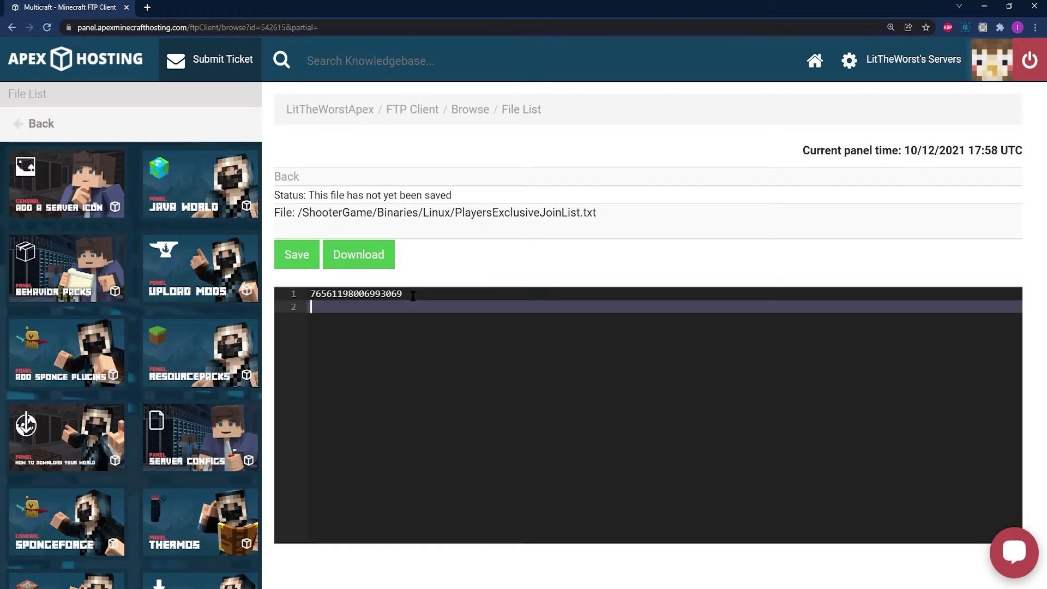
{"action": "key", "text": "ctrl+v"}
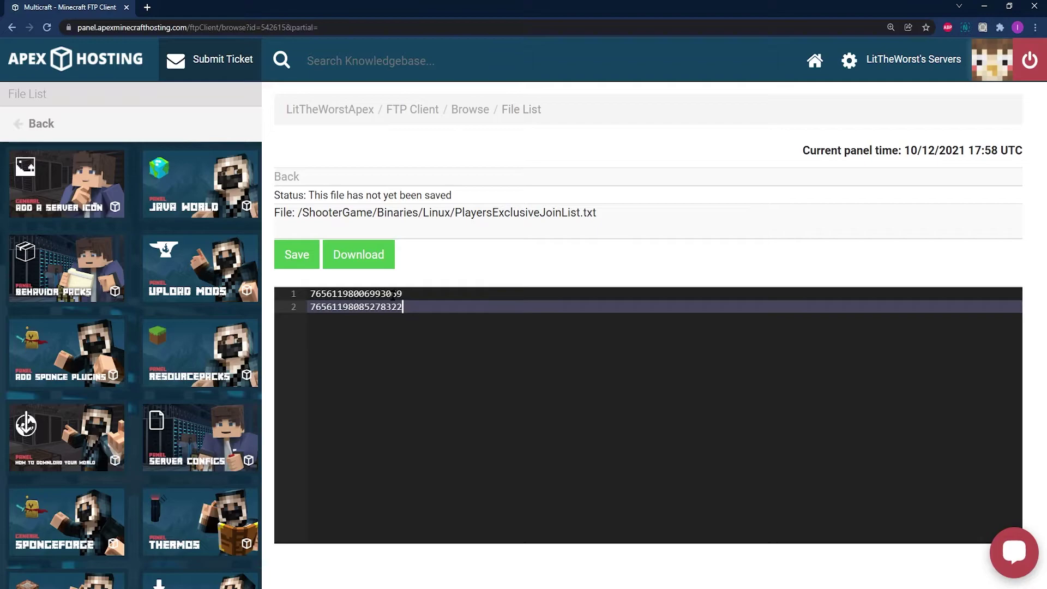
{"action": "left_click", "coordinate": [300, 261]}
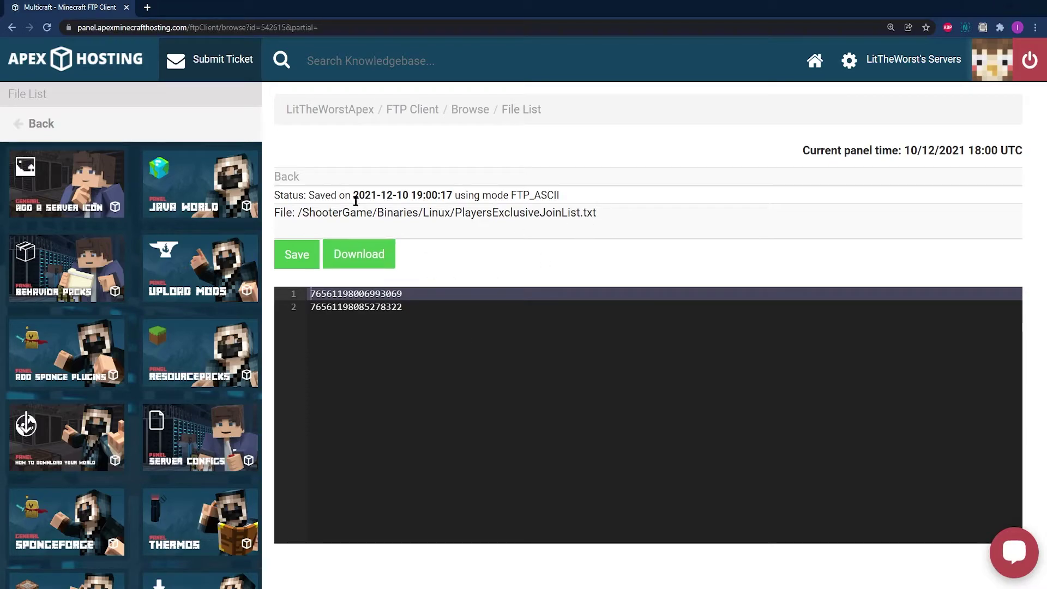
{"action": "left_click", "coordinate": [338, 112]}
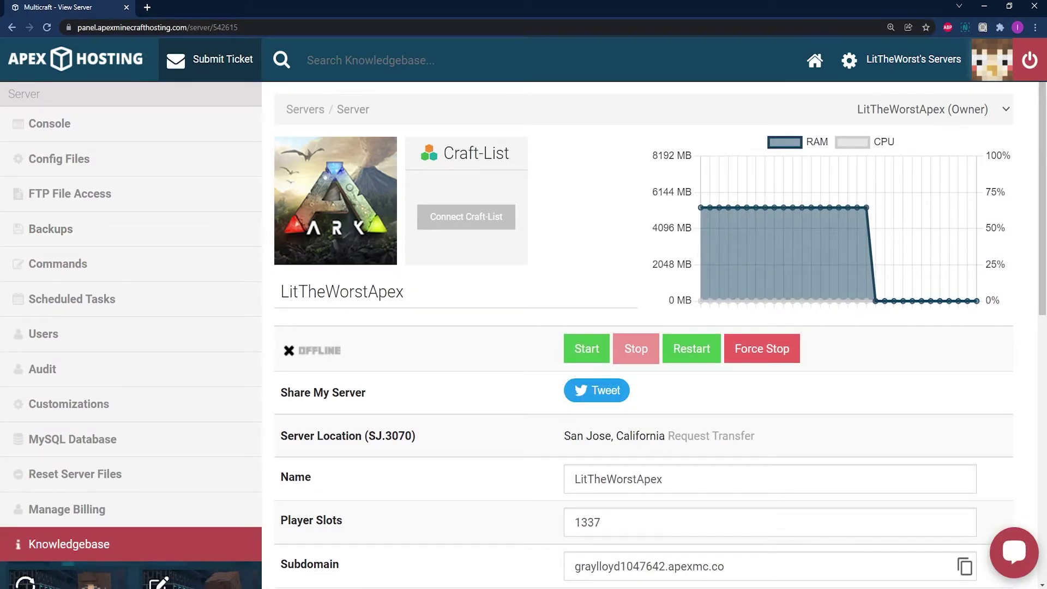
- Start the ARK server, tick the Whitelist checkbox under Server Settings, and start it again
{"action": "left_click", "coordinate": [692, 349]}
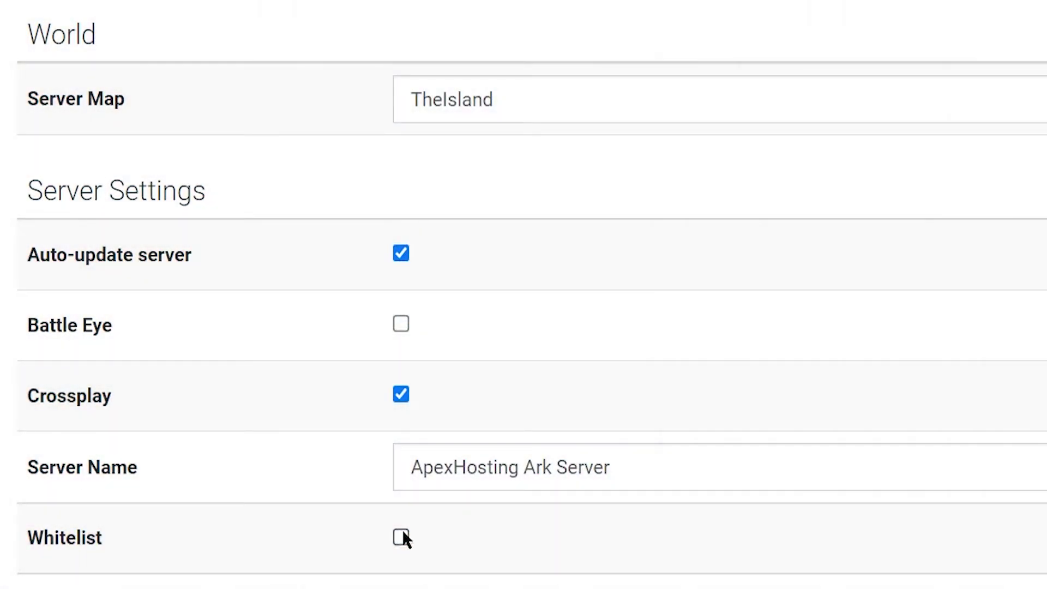
{"action": "left_click_drag", "start_coordinate": [198, 524], "coordinate": [32, 555]}
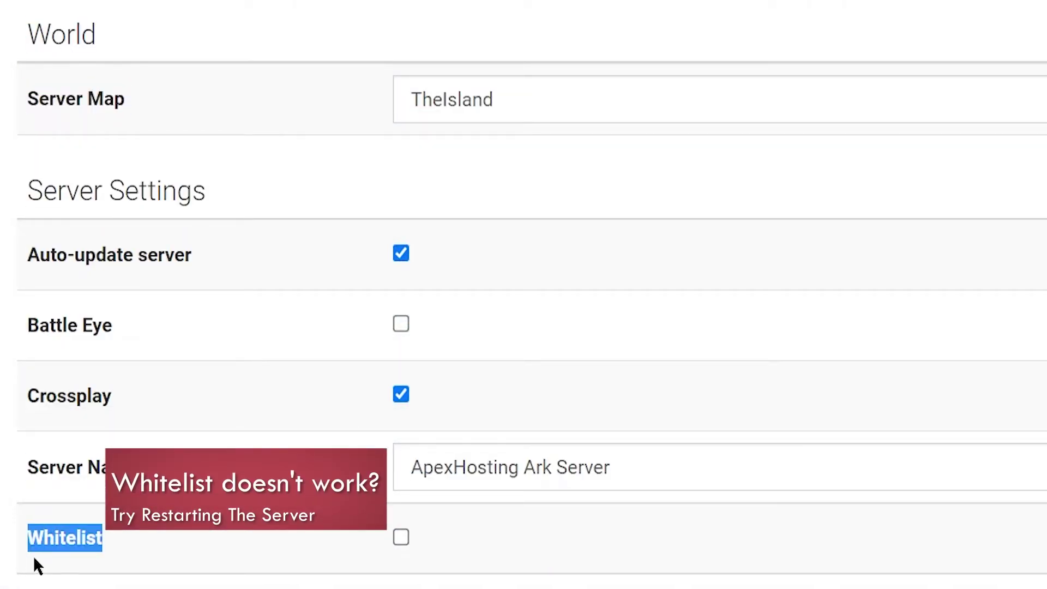
{"action": "left_click_drag", "start_coordinate": [97, 532], "coordinate": [113, 537]}
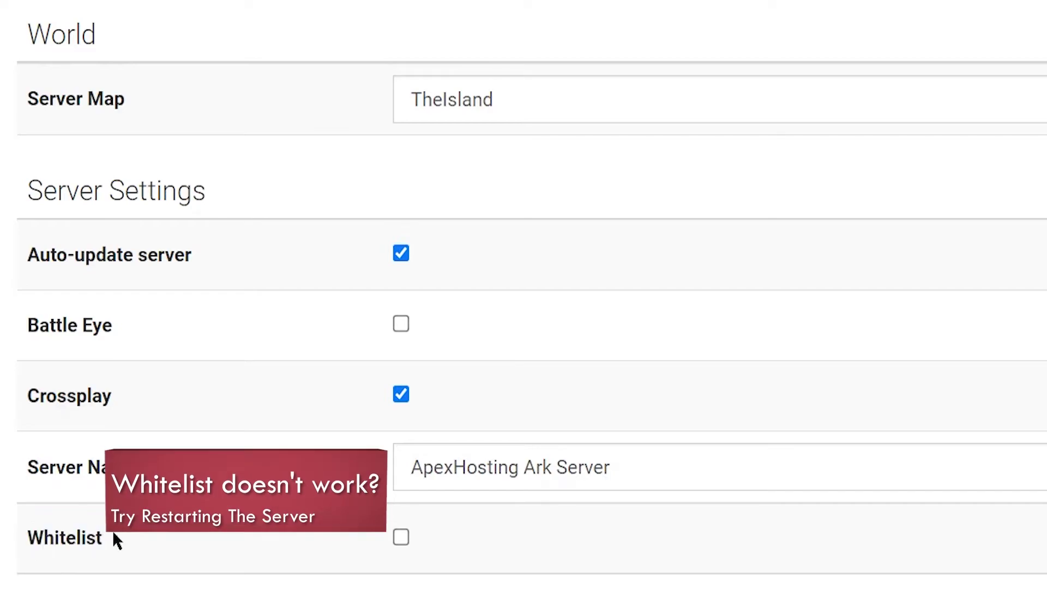
{"action": "left_click", "coordinate": [395, 538]}
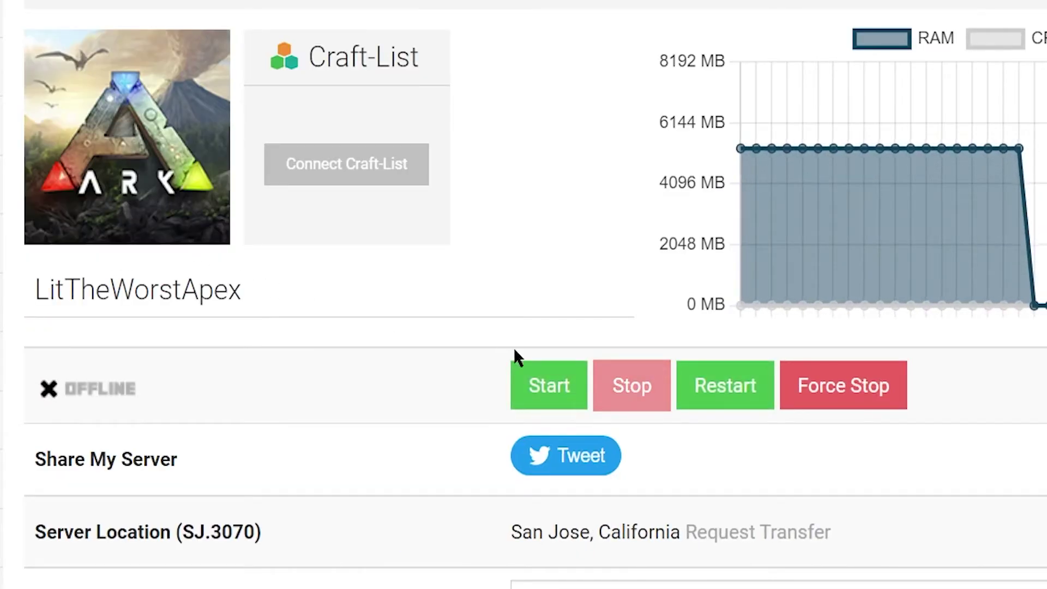
{"action": "left_click", "coordinate": [570, 381]}
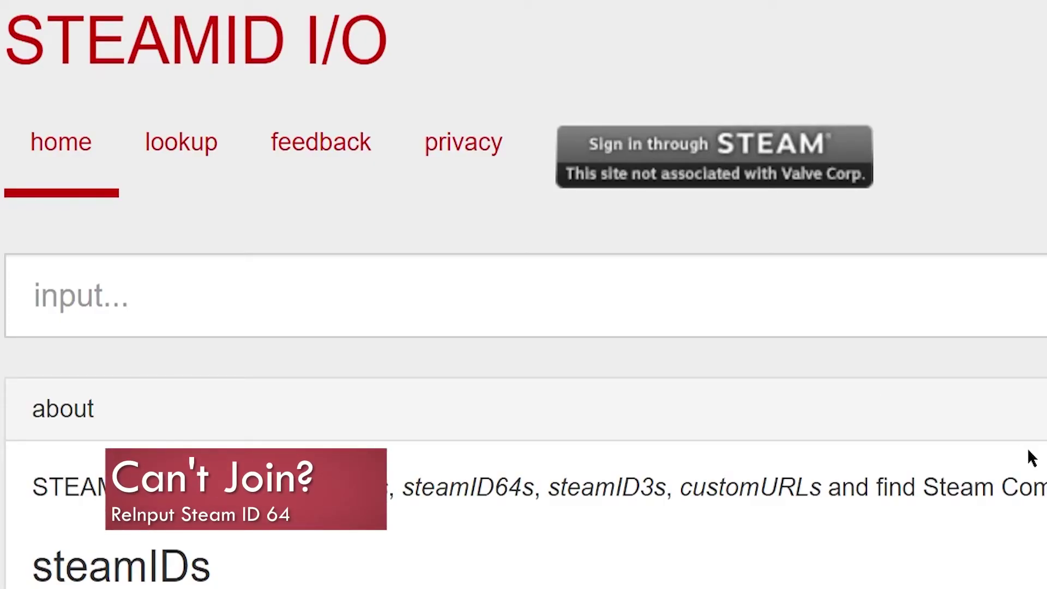
- Look up the player's Steam profile link on steamid.io and paste the steamID64 into PlayersExclusiveJoinList.txt line 1
{"action": "left_click", "coordinate": [124, 278]}
{"action": "key", "text": "ctrl+v"}
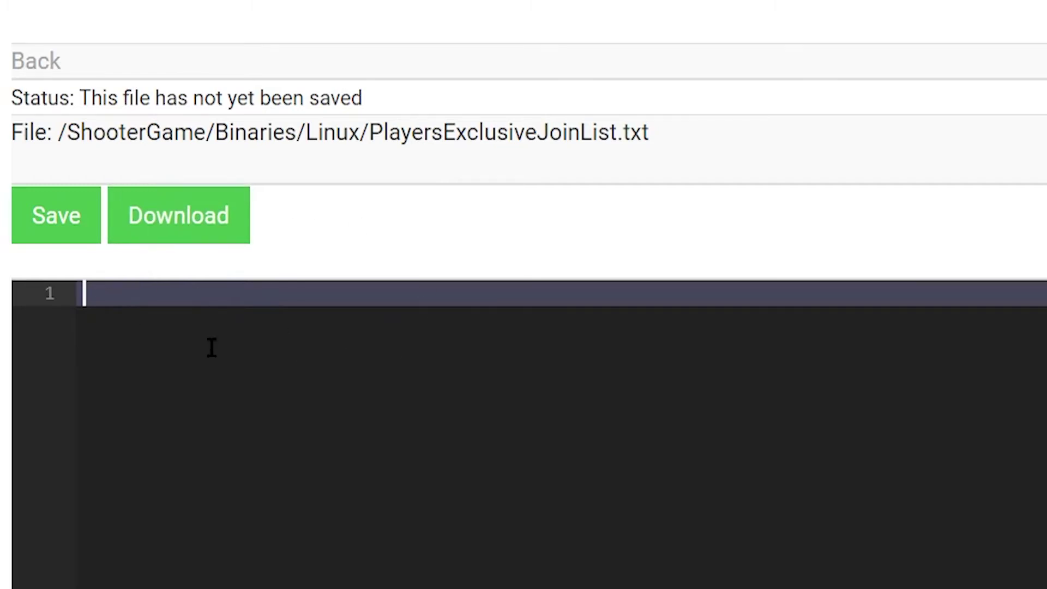
{"action": "key", "text": "ctrl+v"}
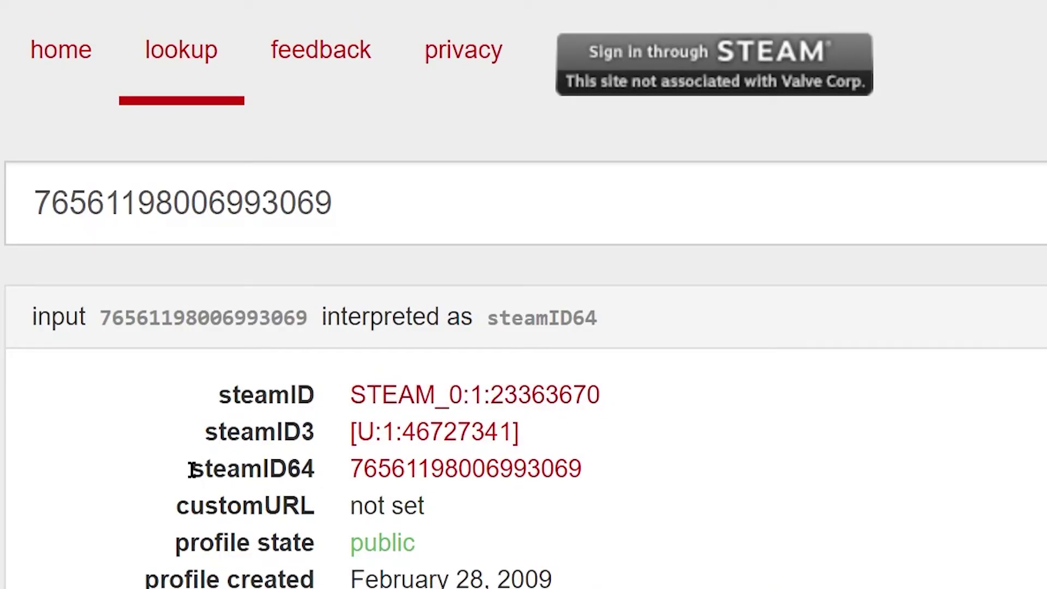
{"action": "left_click_drag", "start_coordinate": [192, 469], "coordinate": [604, 479]}
{"action": "left_click", "coordinate": [334, 472]}
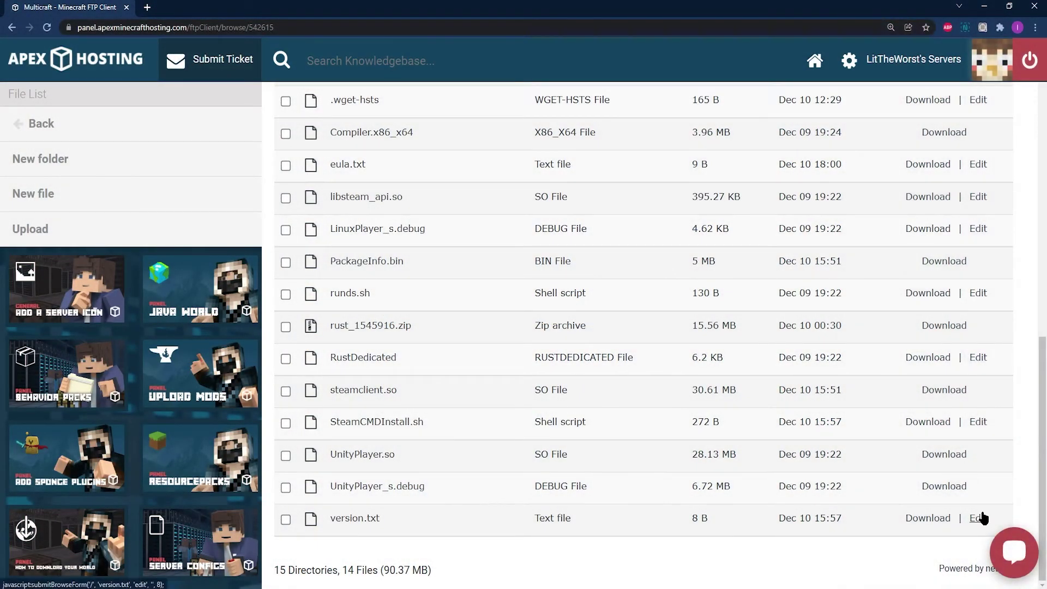
- Scroll the server page's JAR File game list, with ARK: Survival Evolved selected at 8192 MB memory
{"action": "scroll", "coordinate": [960, 463], "scroll_direction": "up", "scroll_amount": 3}
{"action": "scroll", "coordinate": [334, 334], "scroll_direction": "up", "scroll_amount": 10}
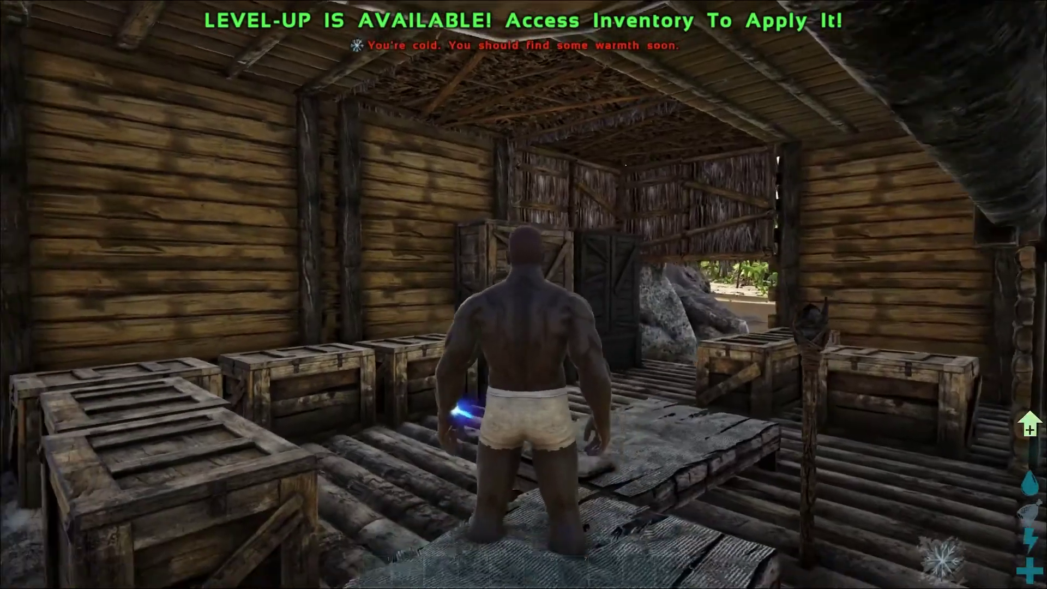
{"action": "key", "text": "e"}
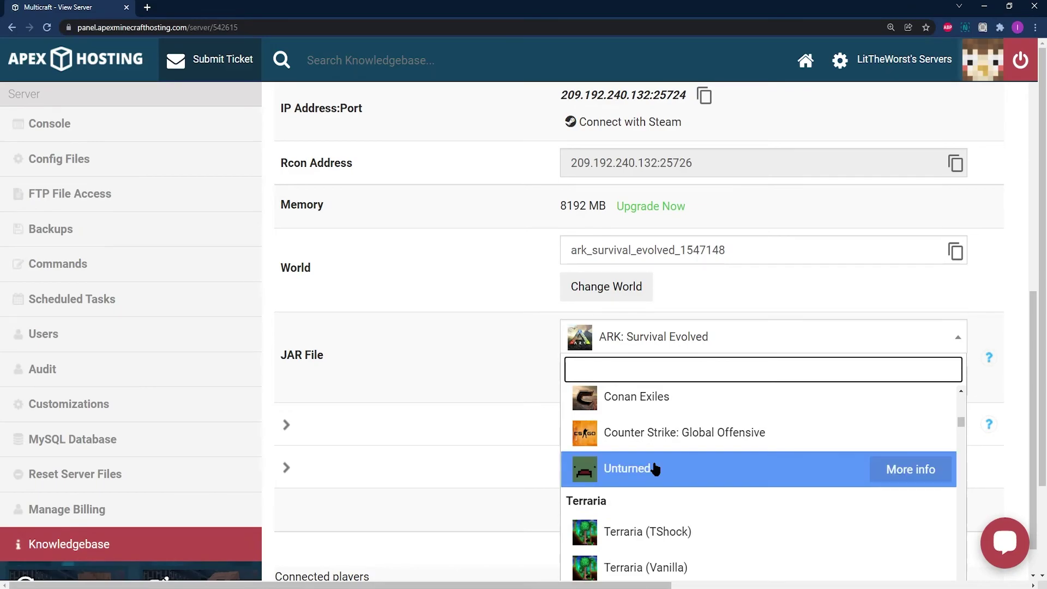
{"action": "scroll", "coordinate": [657, 471], "scroll_direction": "down", "scroll_amount": 4}
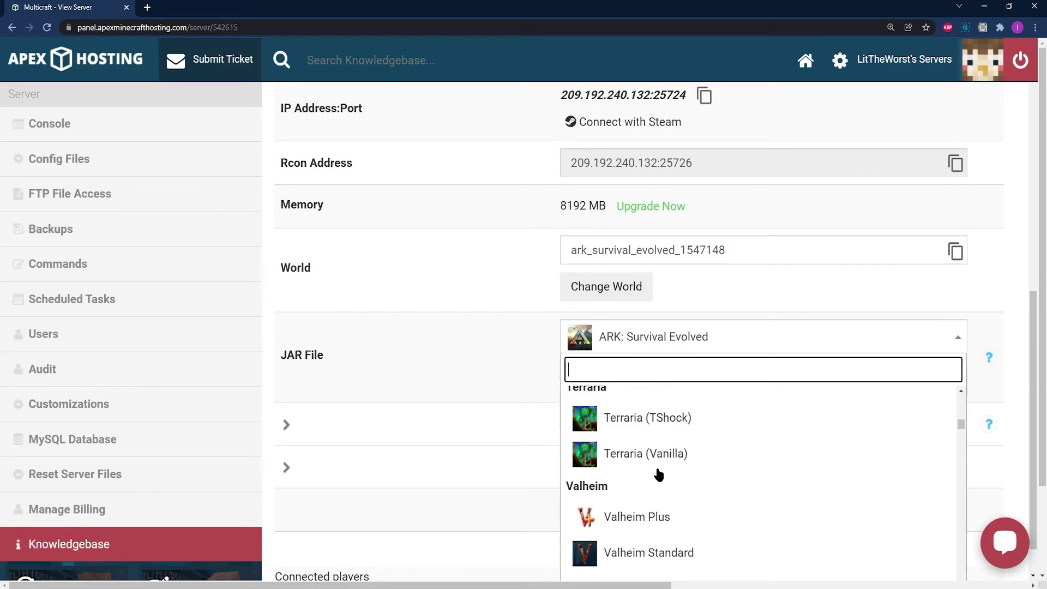